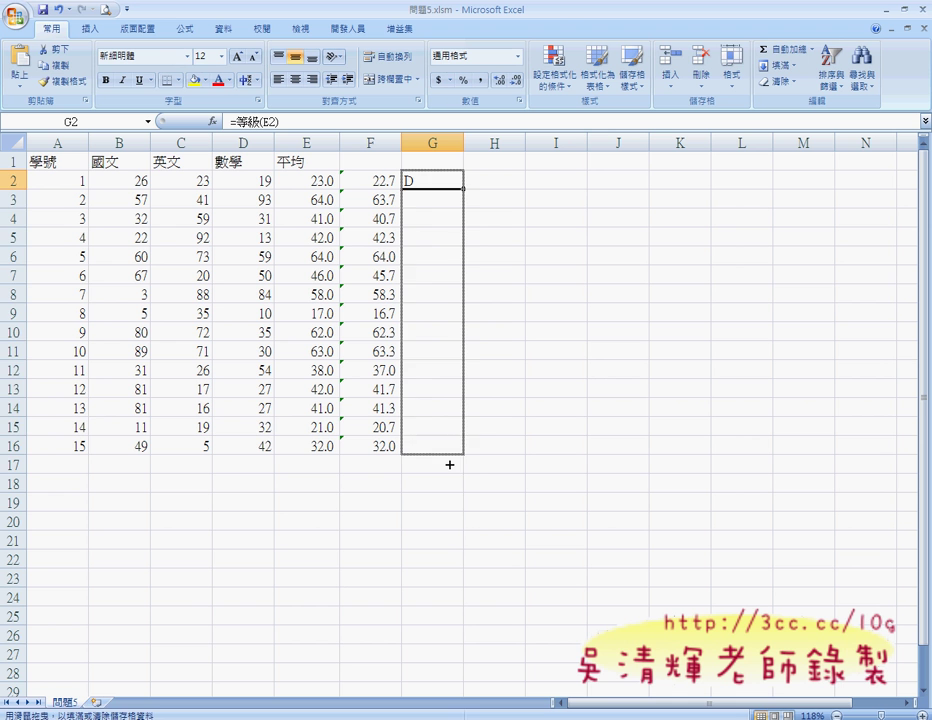
Step: Fill the grade formula from G2 down to G16, then select the score range B2:D16
left_click_drag(454, 443, 450, 461)
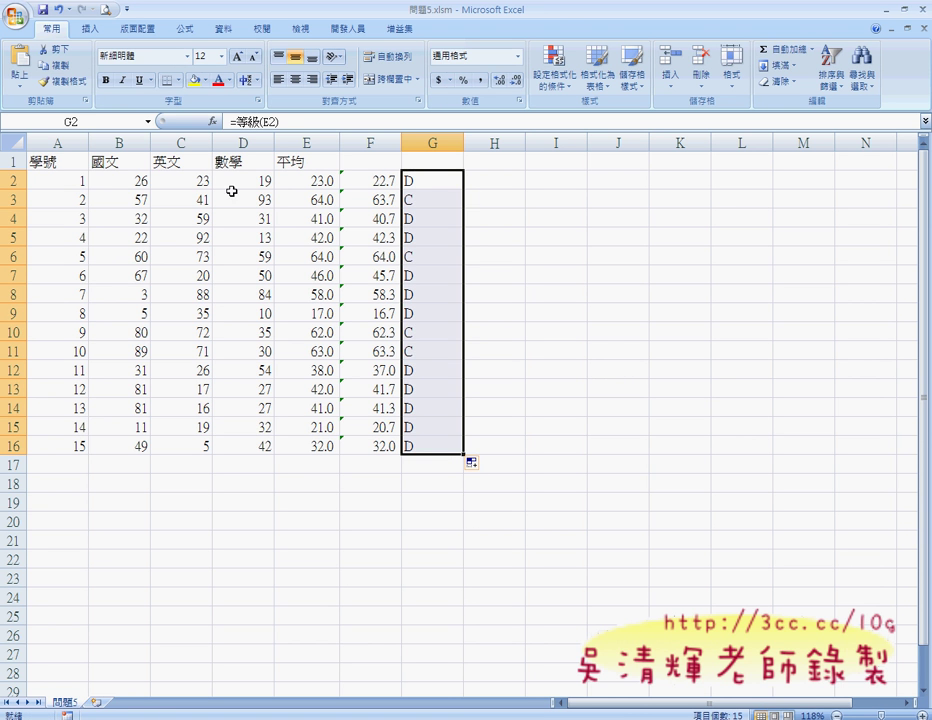
mouse_move(120, 181)
left_mouse_down()
mouse_move(240, 340)
mouse_move(239, 447)
left_mouse_up()
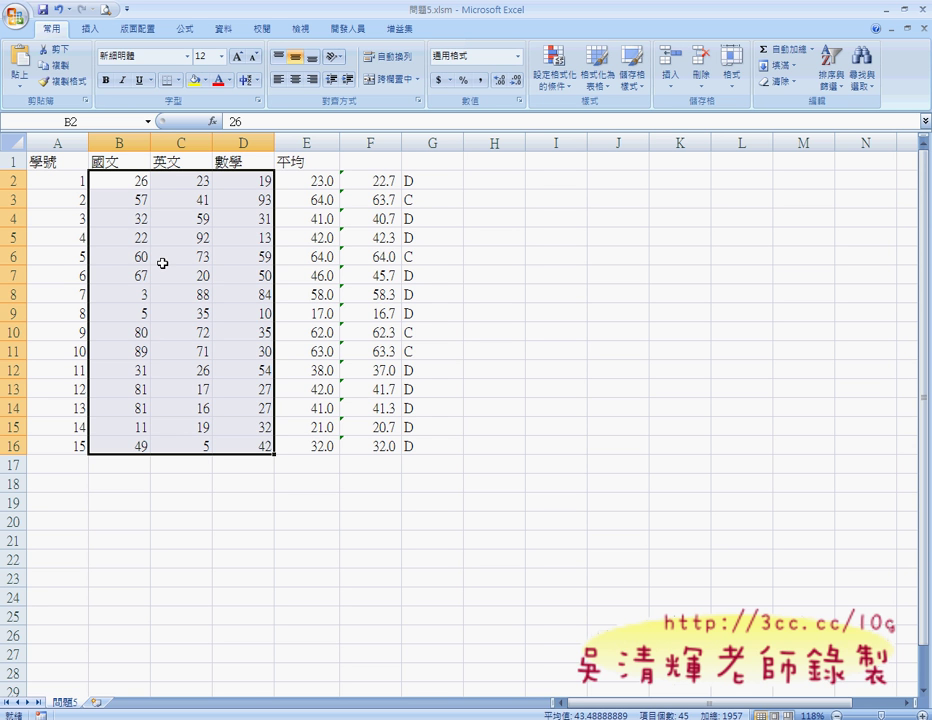
left_click(119, 183)
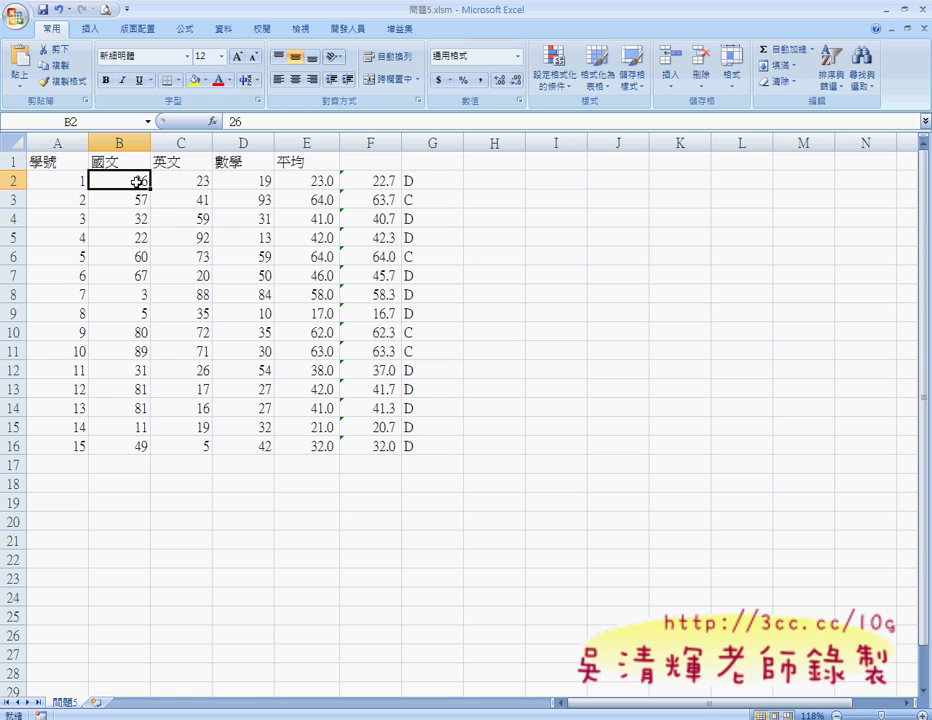
left_click_drag(137, 182, 124, 181)
Step: In Insert Function for B2, keep category 全部 and choose RAND from the function list
left_click(213, 121)
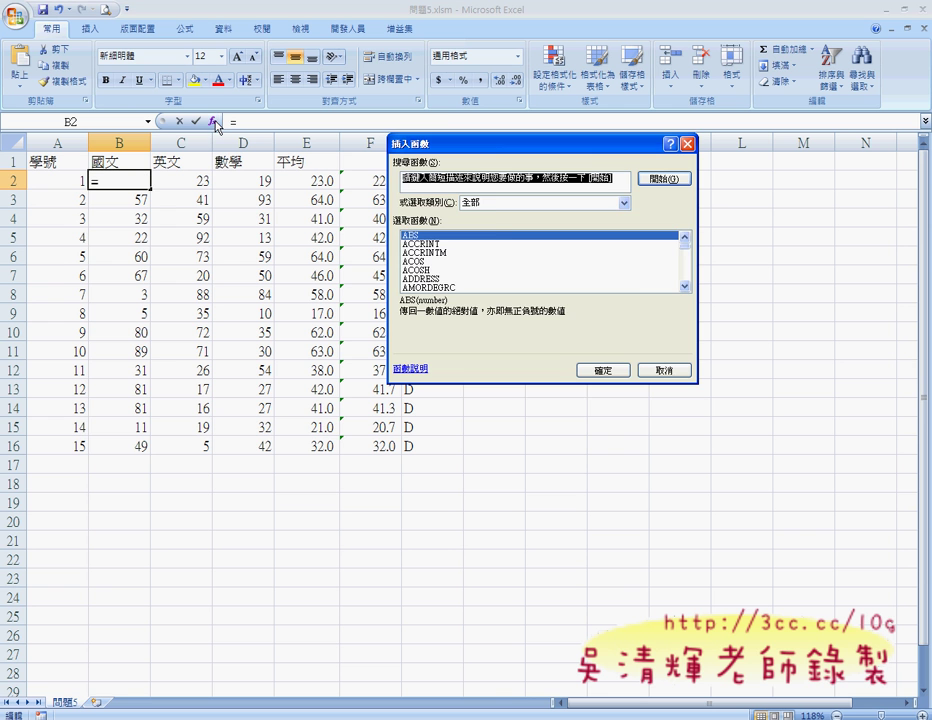
left_click(494, 204)
left_click(438, 256)
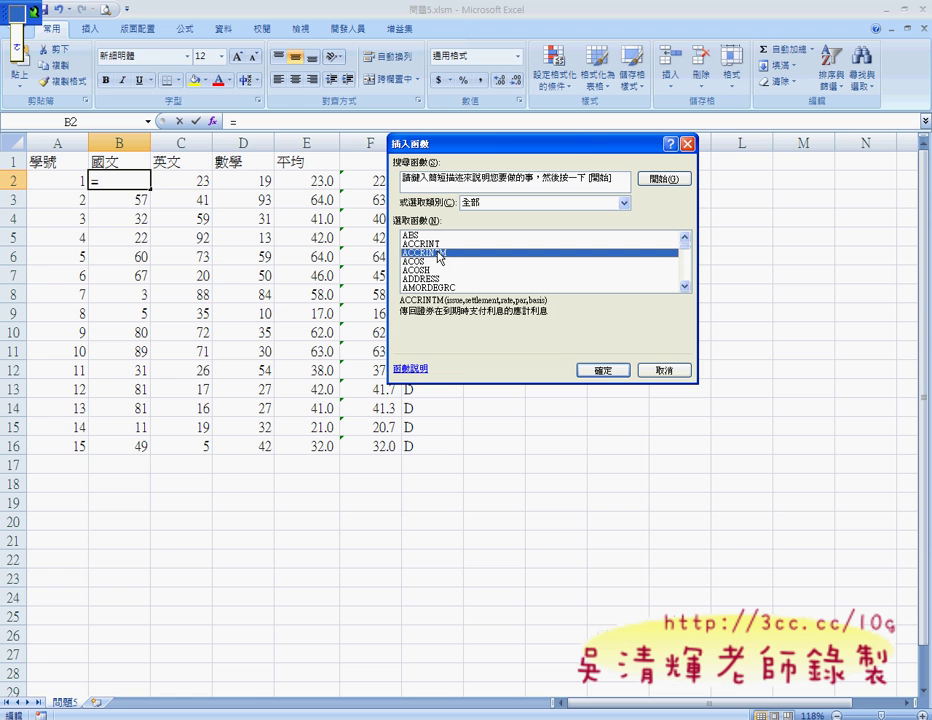
key("r")
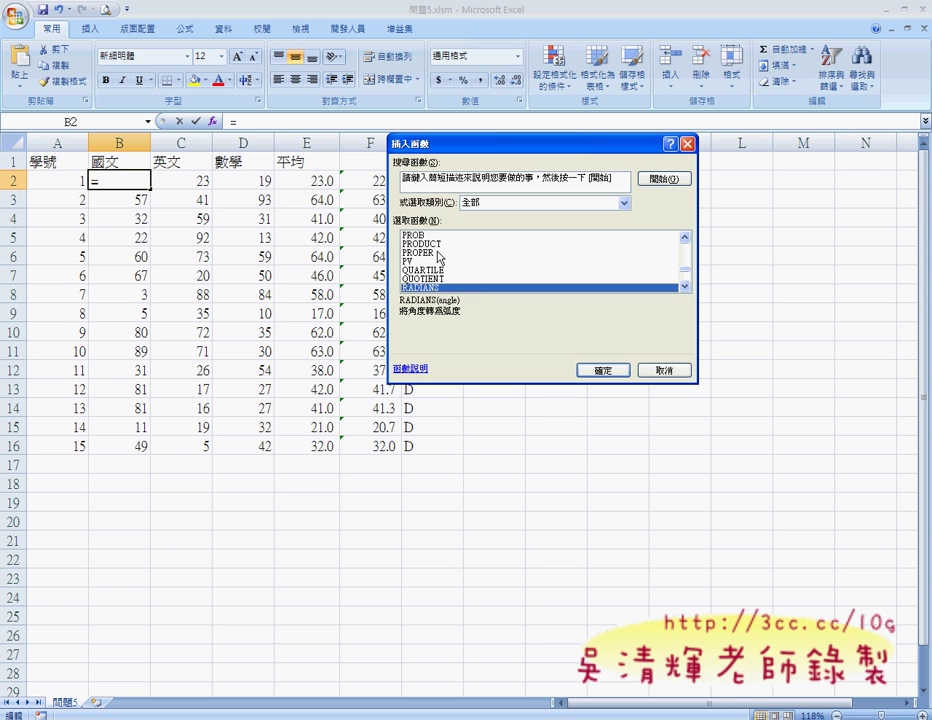
key("r")
key("o")
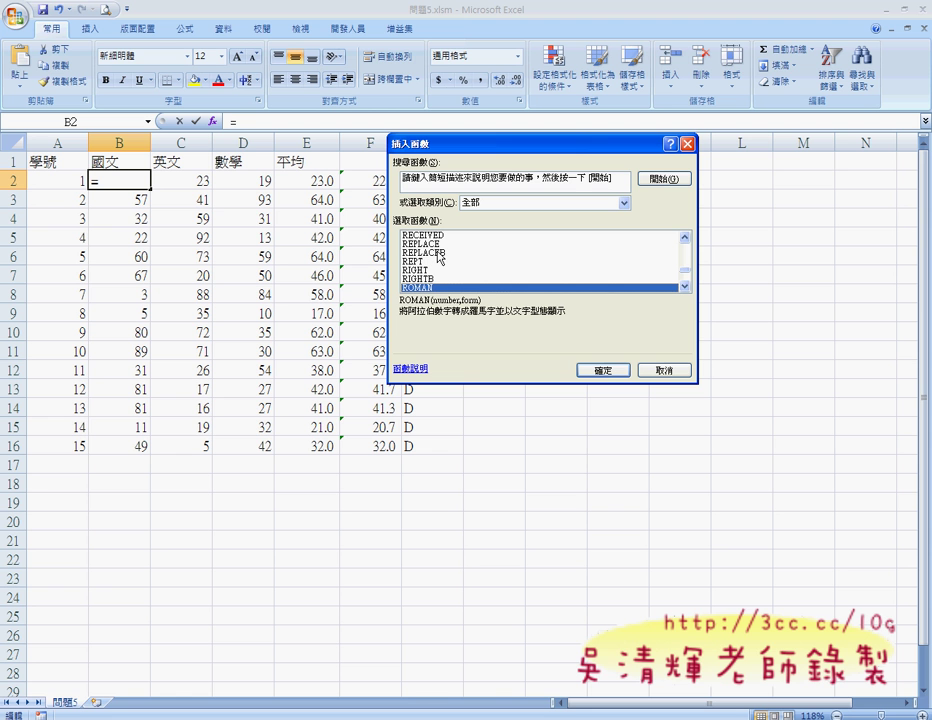
key("u")
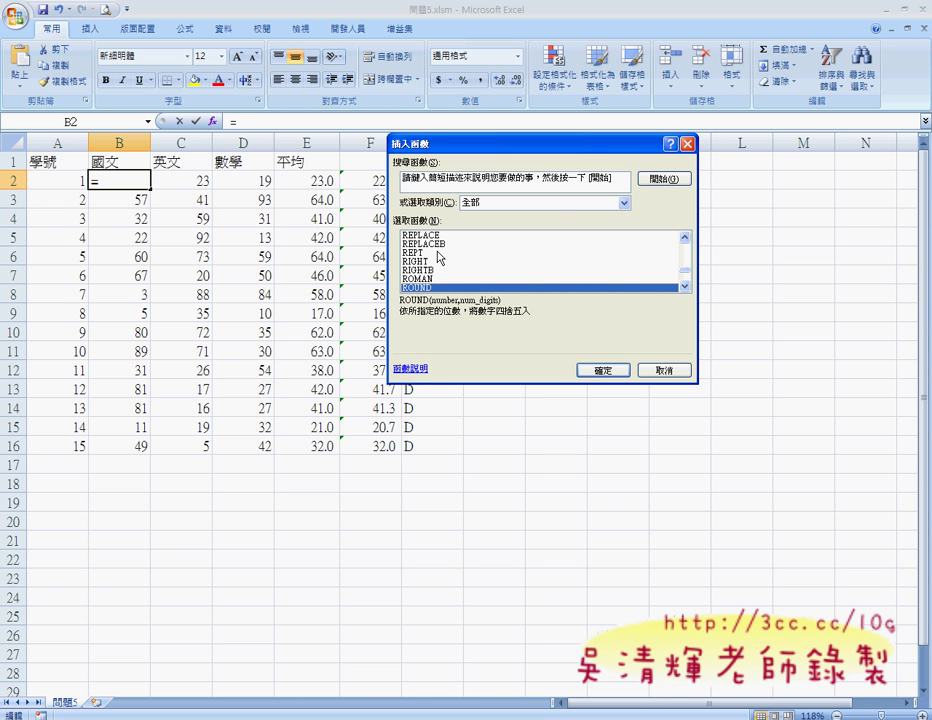
key("Down")
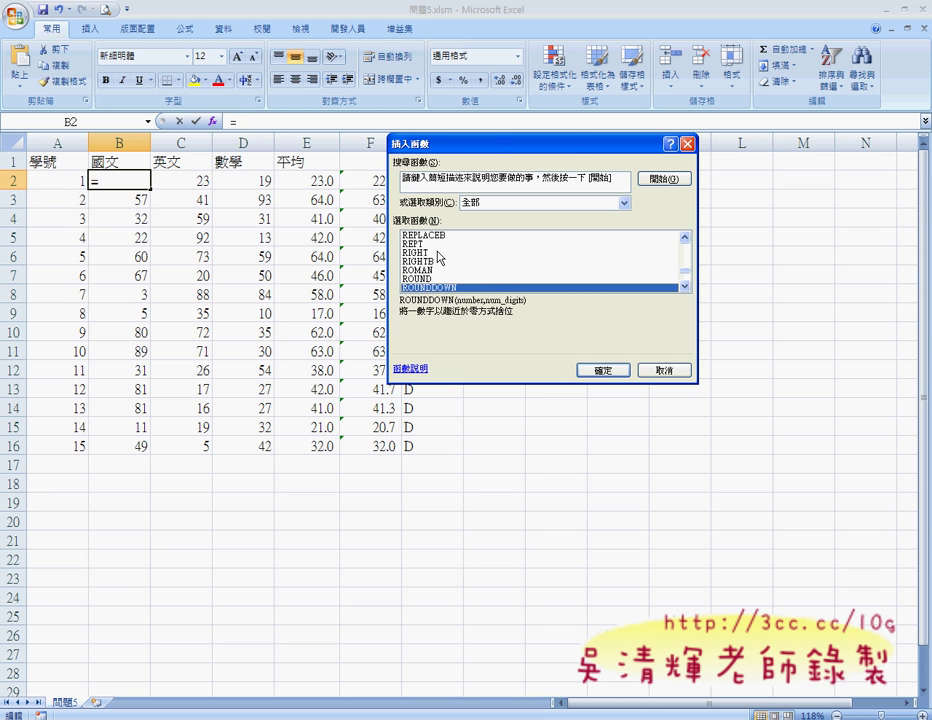
key("r")
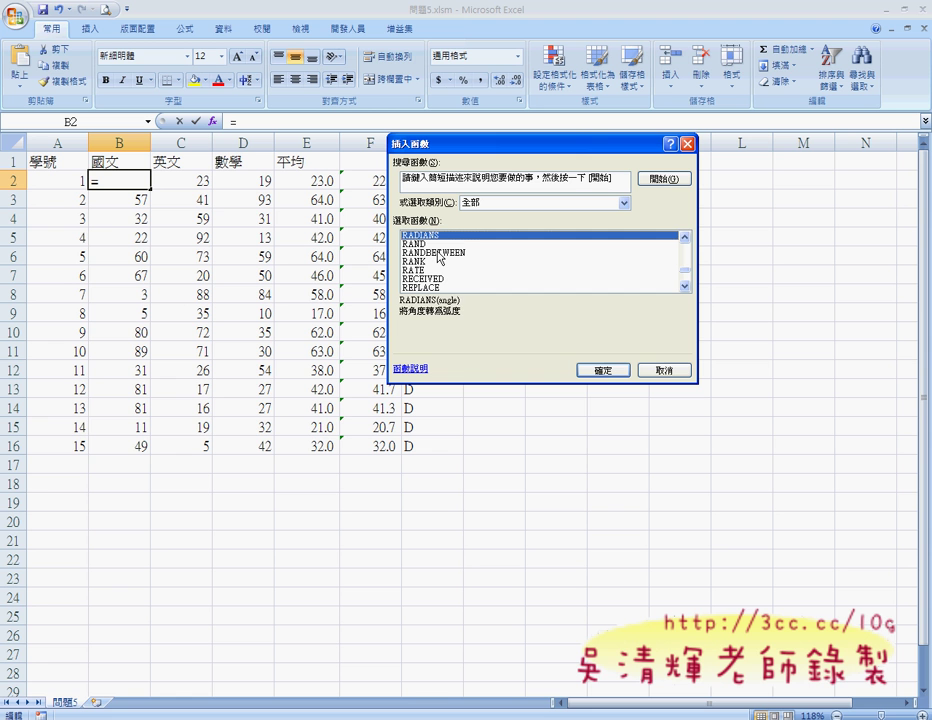
key("Down")
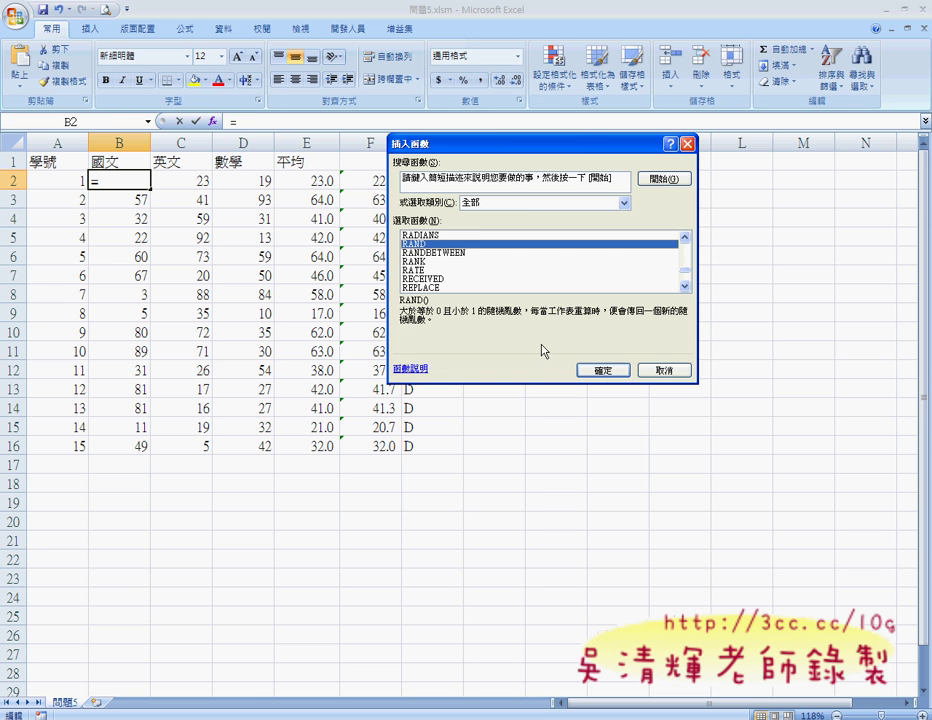
Step: Insert the RAND function into cell B2
left_click(602, 370)
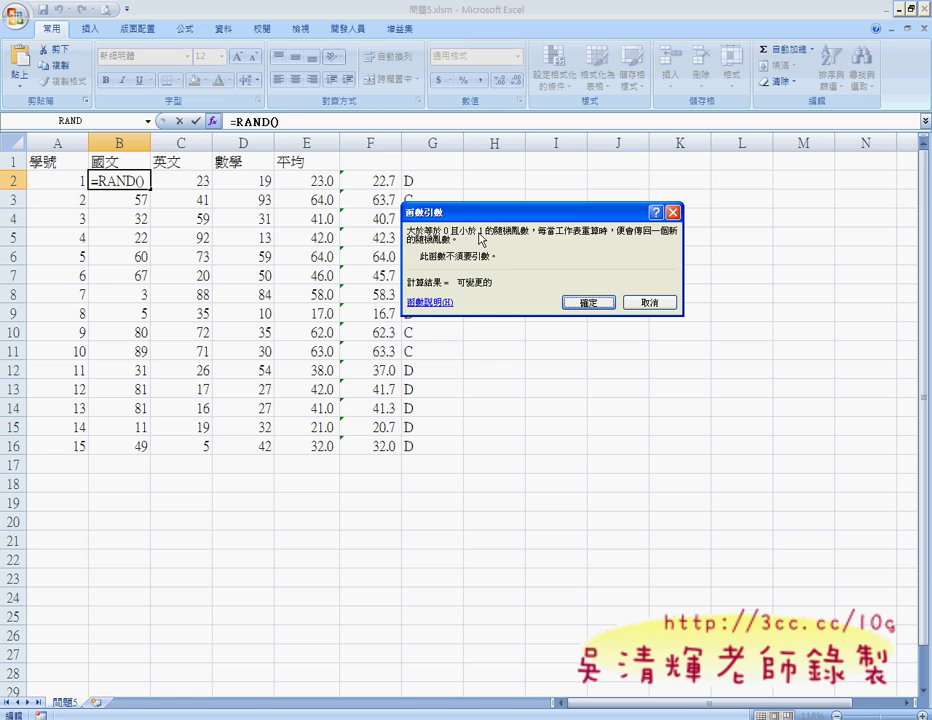
Step: Confirm =RAND() and rewrite B2's formula in the formula bar as =RAND()*50+50
left_click(589, 303)
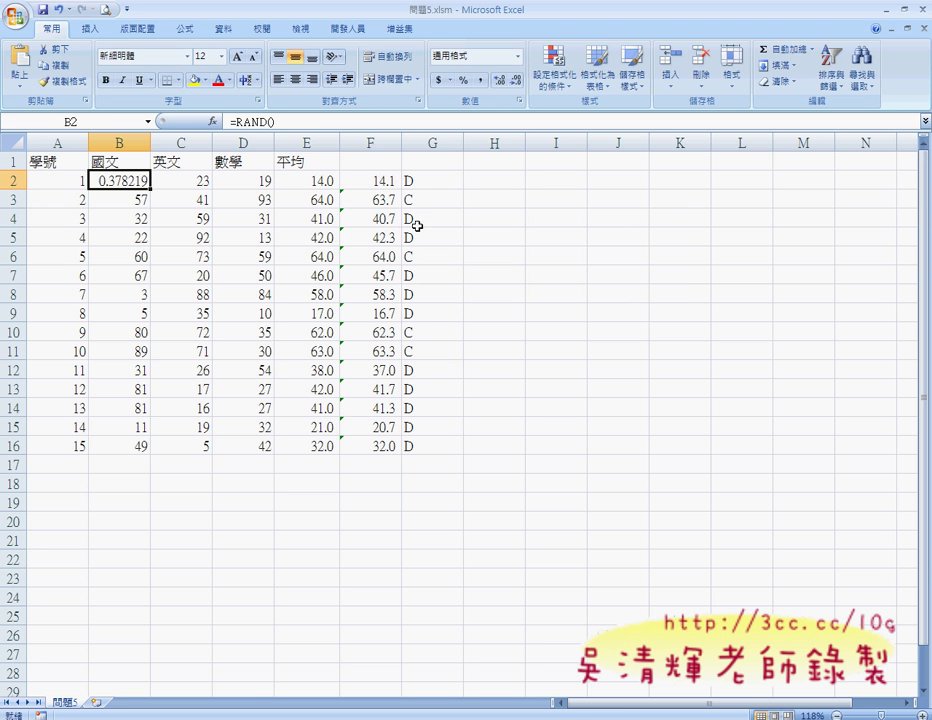
left_click(305, 118)
type("+")
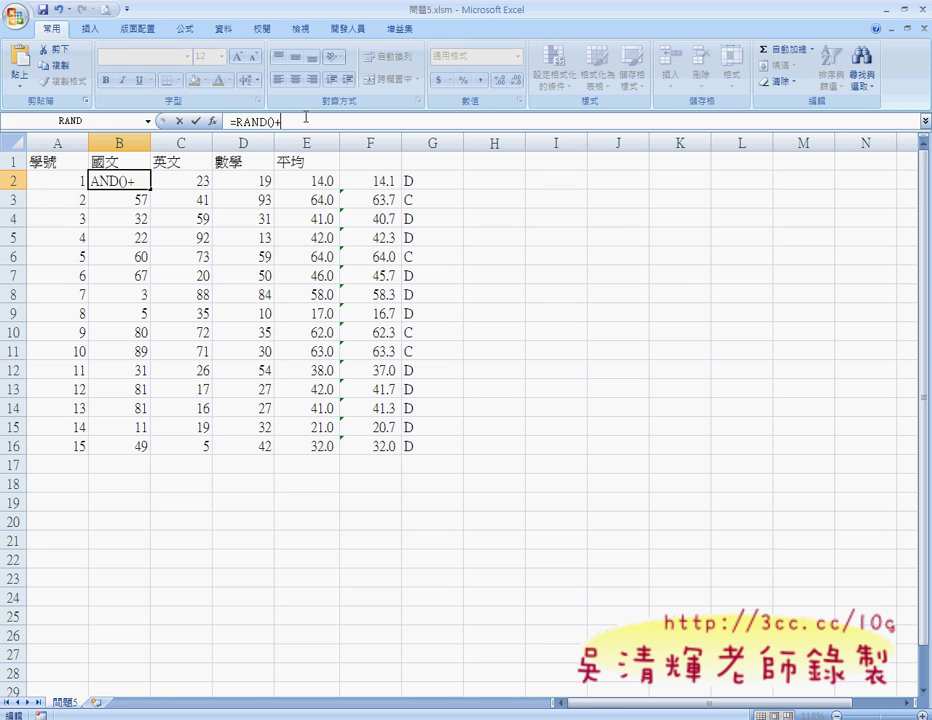
type("50")
key("Left")
key("Left")
key("Left")
type("*")
type("5")
type("0")
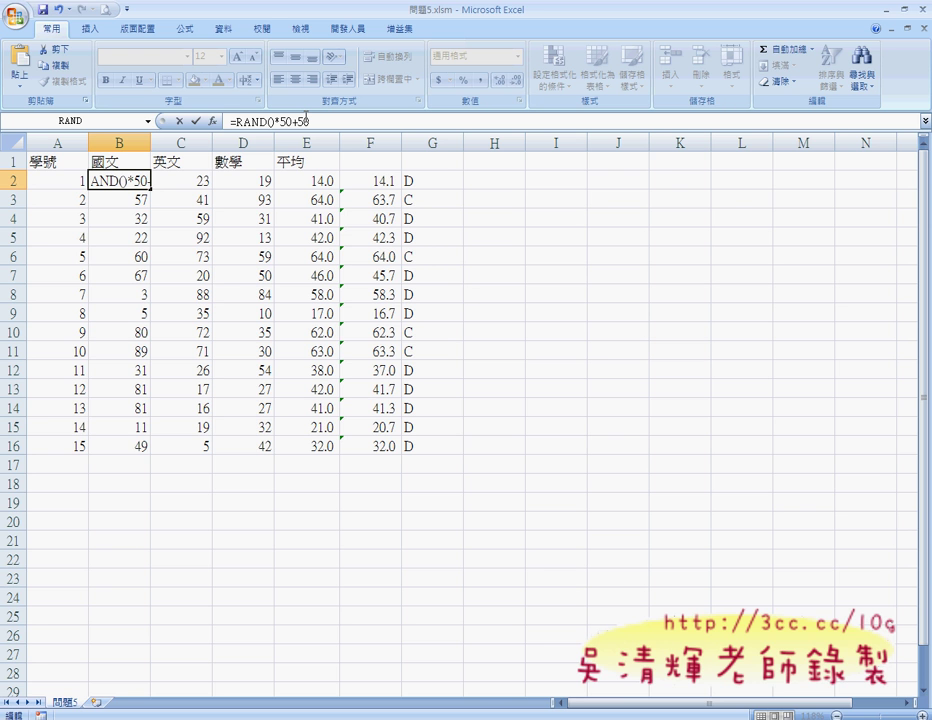